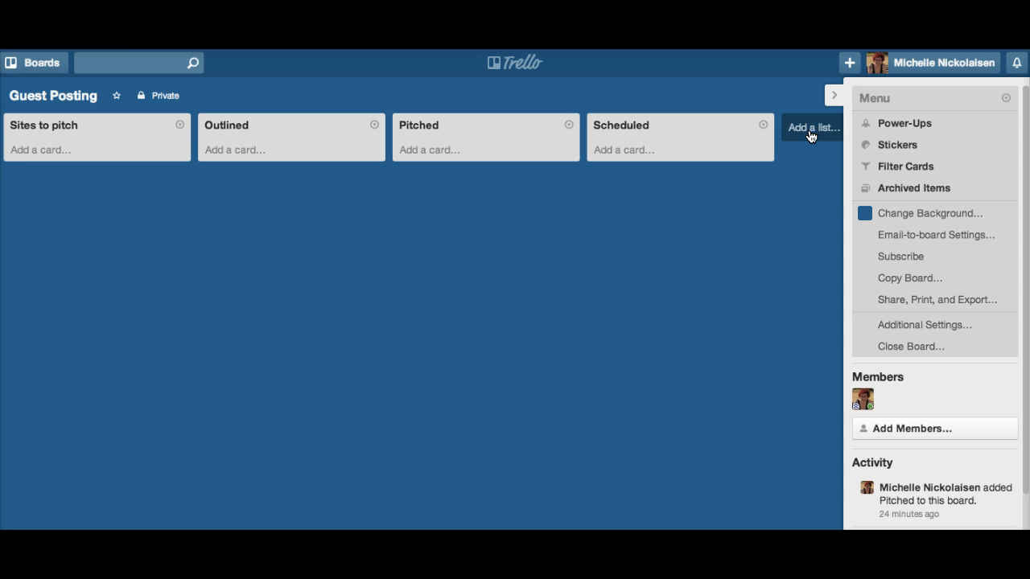
Add a list named "Follow up about second guest post" after the Scheduled list
{"action": "left_click", "coordinate": [810, 135]}
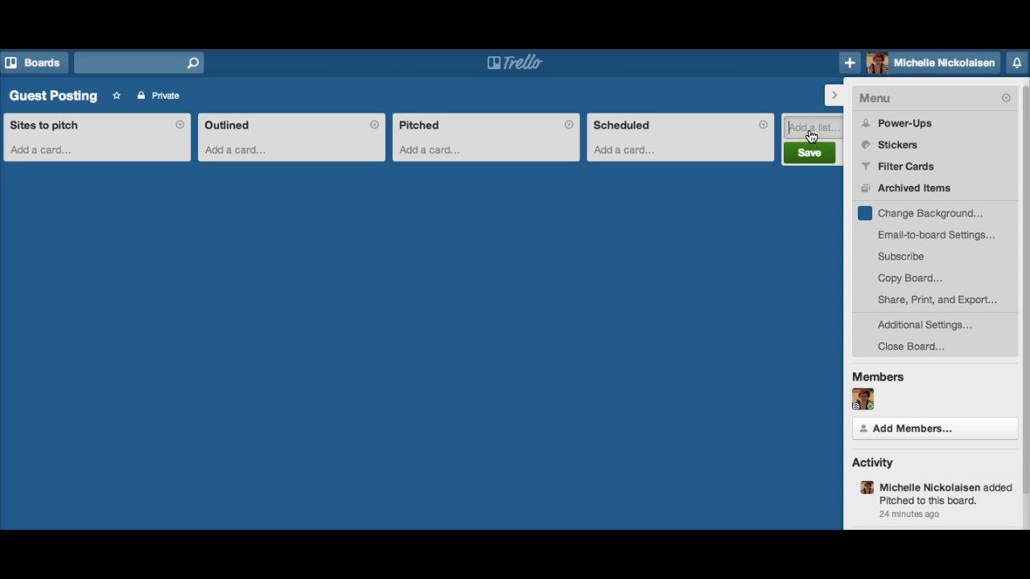
{"action": "type", "text": "Follow up about secon"}
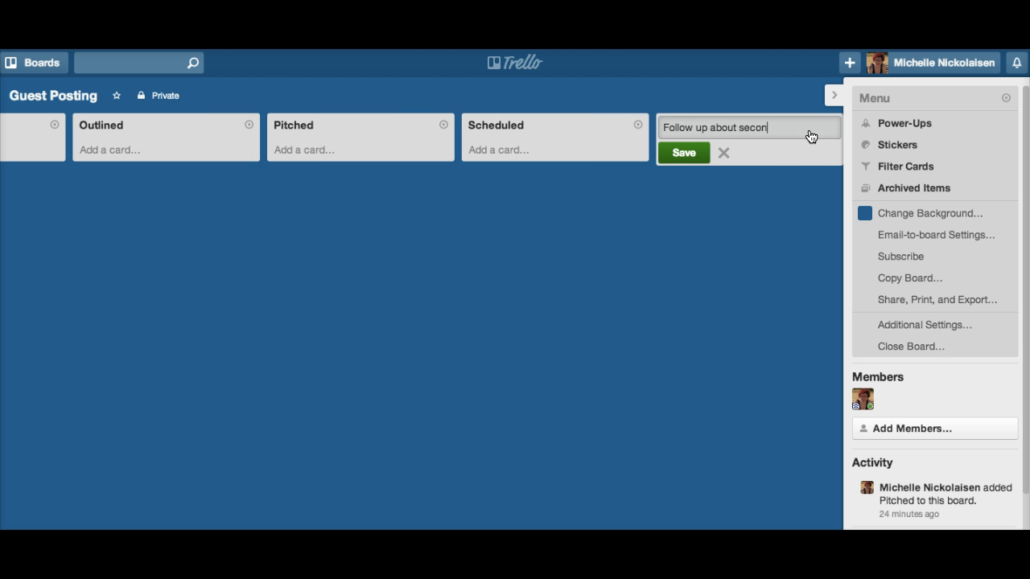
{"action": "type", "text": "d guest post"}
{"action": "key", "text": "Return"}
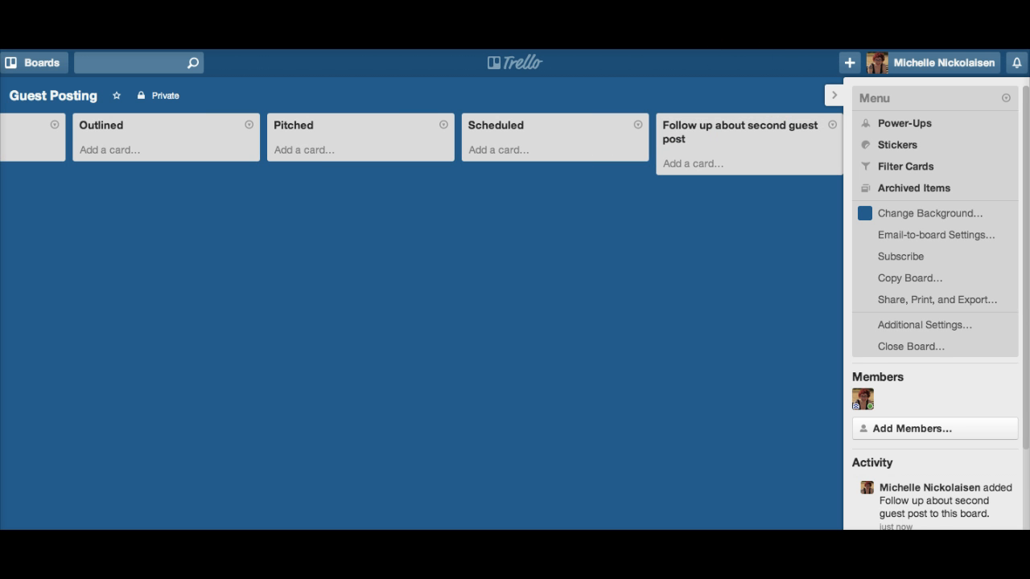
Add a card titled "Female Entrepreneur Association" to the Sites to pitch list
{"action": "scroll", "coordinate": [421, 306], "scroll_direction": "left", "scroll_amount": 2}
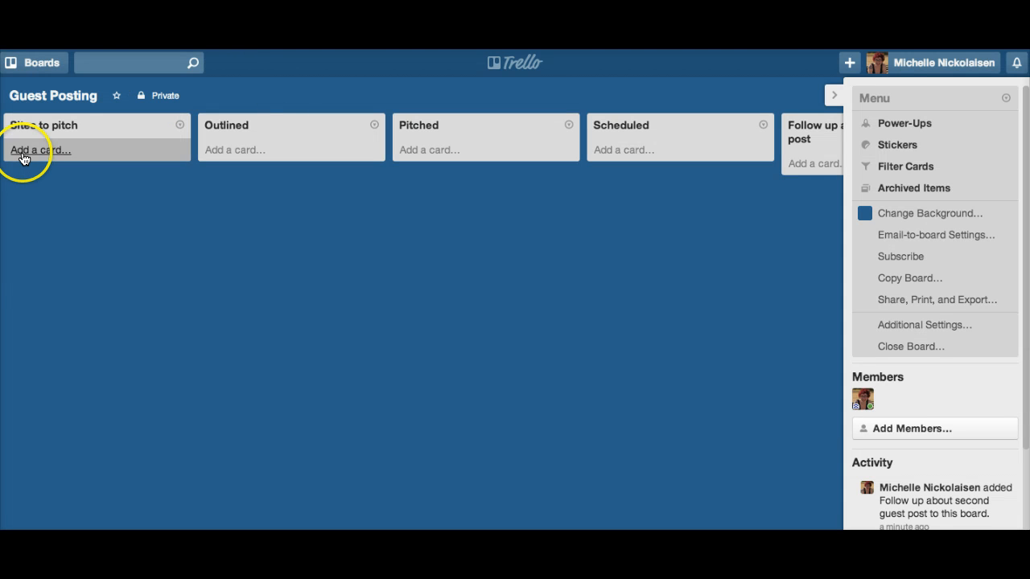
{"action": "left_click", "coordinate": [24, 154]}
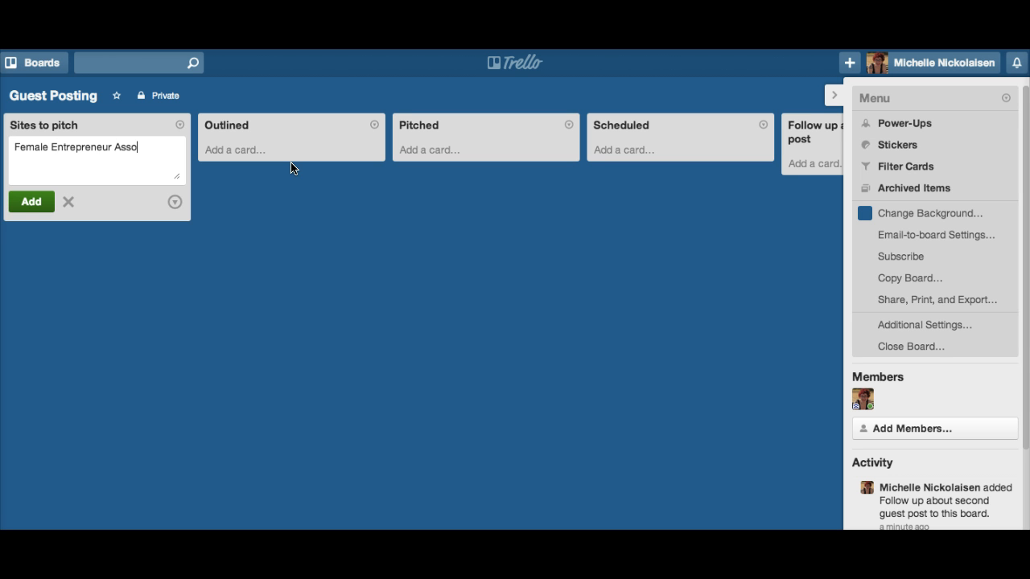
{"action": "type", "text": "Female Entrepreneur Association"}
{"action": "key", "text": "Return"}
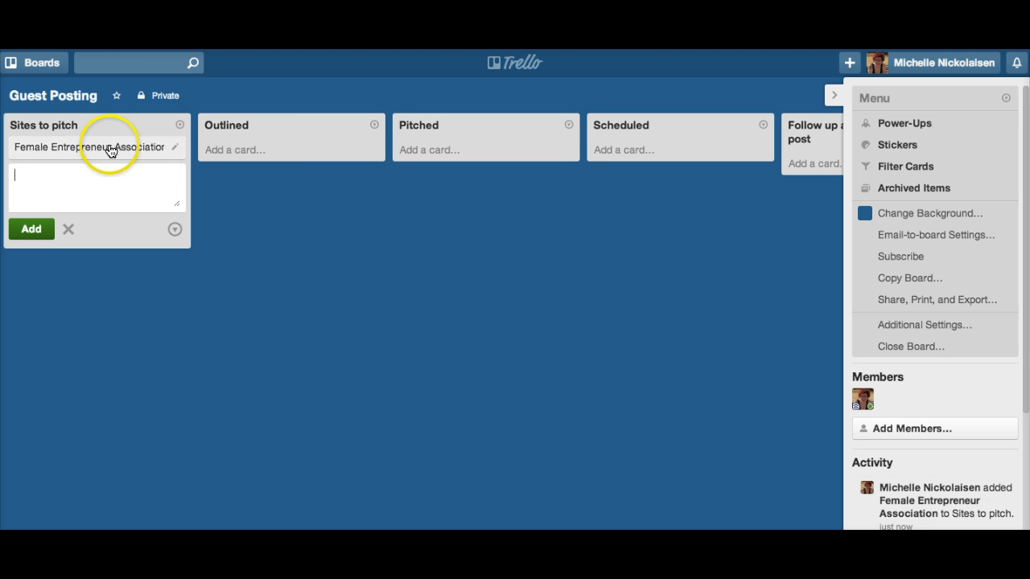
Paste the copied contributor guidelines into the description of the Female Entrepreneur Association card
{"action": "left_click", "coordinate": [110, 151]}
{"action": "left_click", "coordinate": [338, 199]}
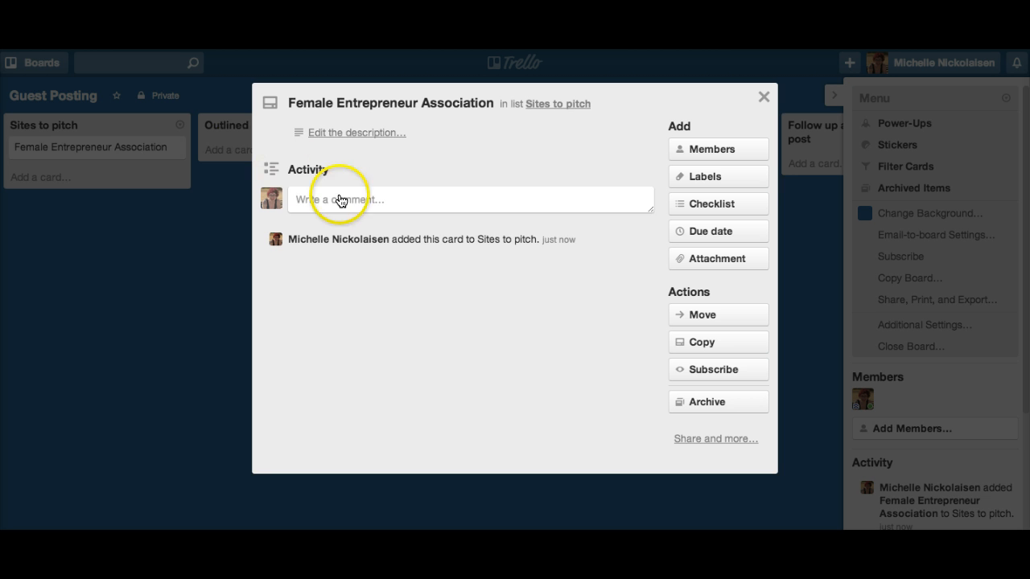
{"action": "left_click", "coordinate": [338, 131]}
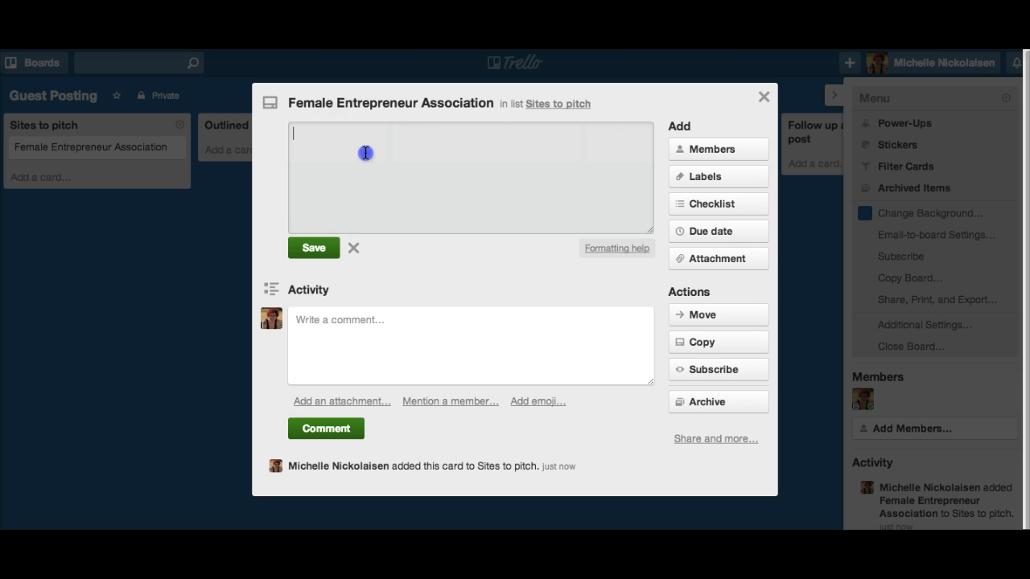
{"action": "key", "text": "super+v"}
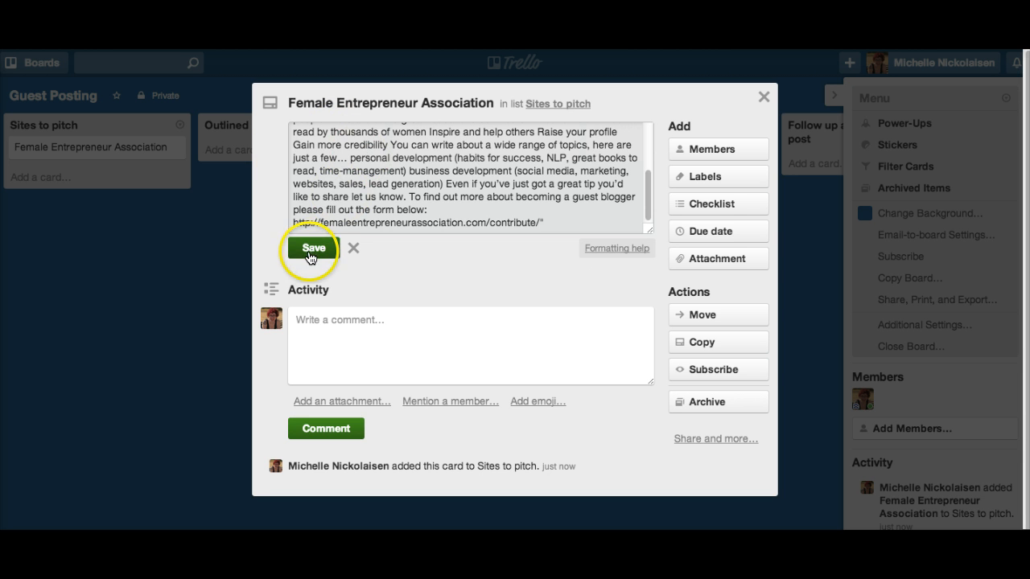
Remove the quotation marks enclosing the pasted guidelines, save the description and close the card
{"action": "key", "text": "BackSpace"}
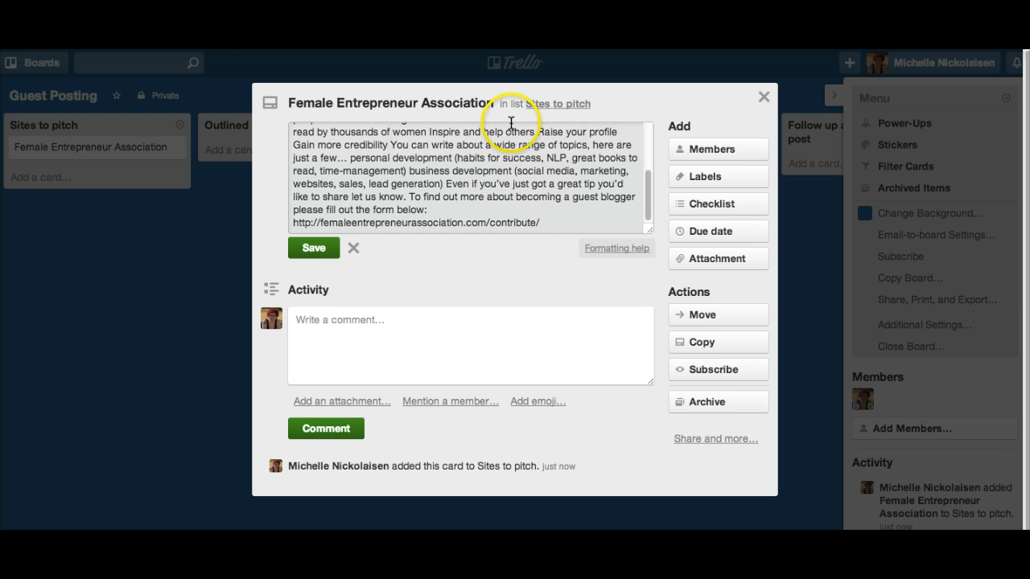
{"action": "scroll", "coordinate": [462, 165], "scroll_direction": "down", "scroll_amount": 1}
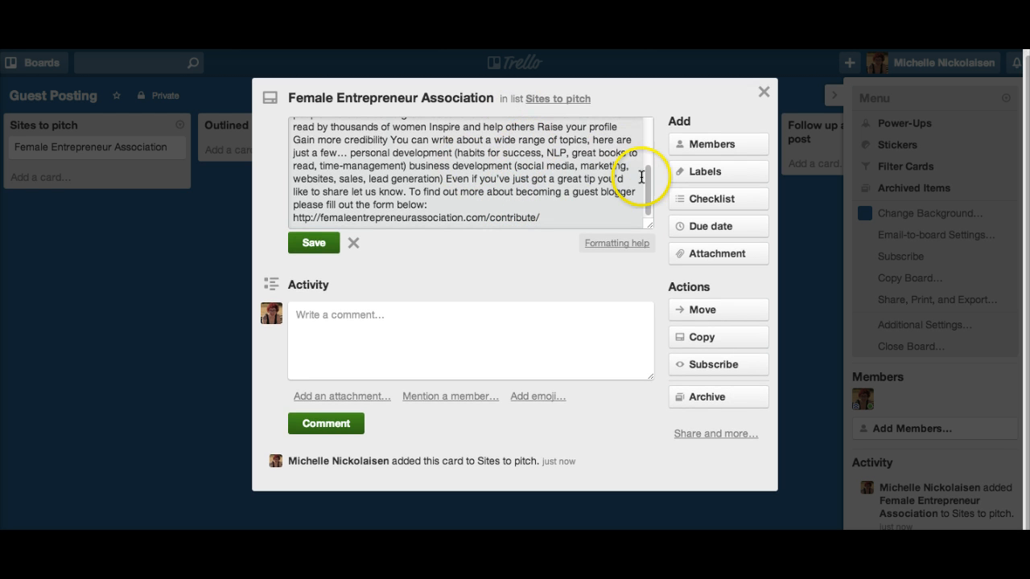
{"action": "left_click_drag", "start_coordinate": [649, 166], "coordinate": [637, 122]}
{"action": "left_click", "coordinate": [297, 123]}
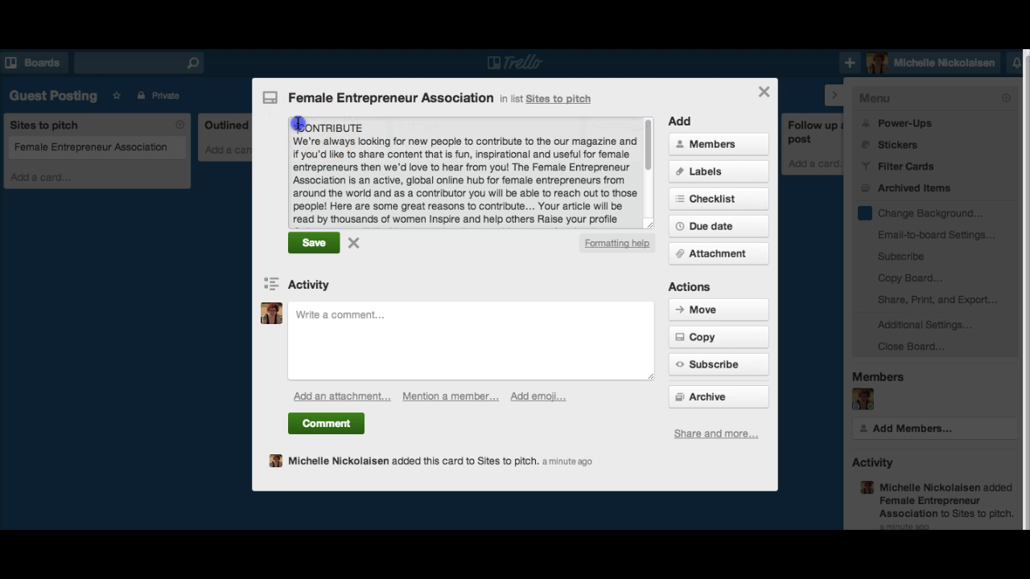
{"action": "left_click", "coordinate": [314, 243]}
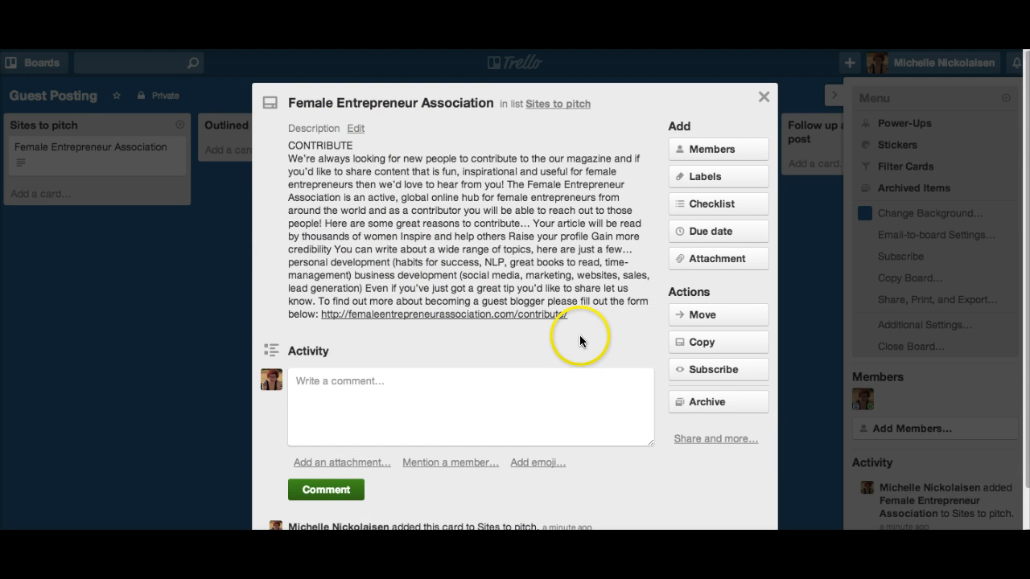
{"action": "left_click", "coordinate": [552, 397]}
{"action": "left_click", "coordinate": [764, 97]}
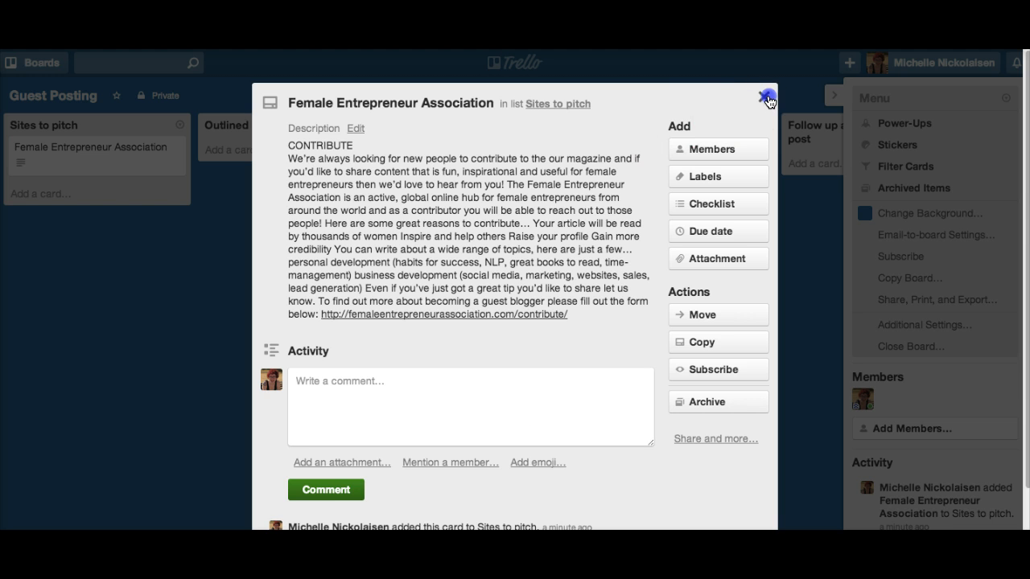
Move the Female Entrepreneur Association card to Outlined and post a "Post idea:" comment listing Point A, Point B and Point C
{"action": "left_click_drag", "start_coordinate": [59, 171], "coordinate": [253, 166]}
{"action": "left_click", "coordinate": [214, 164]}
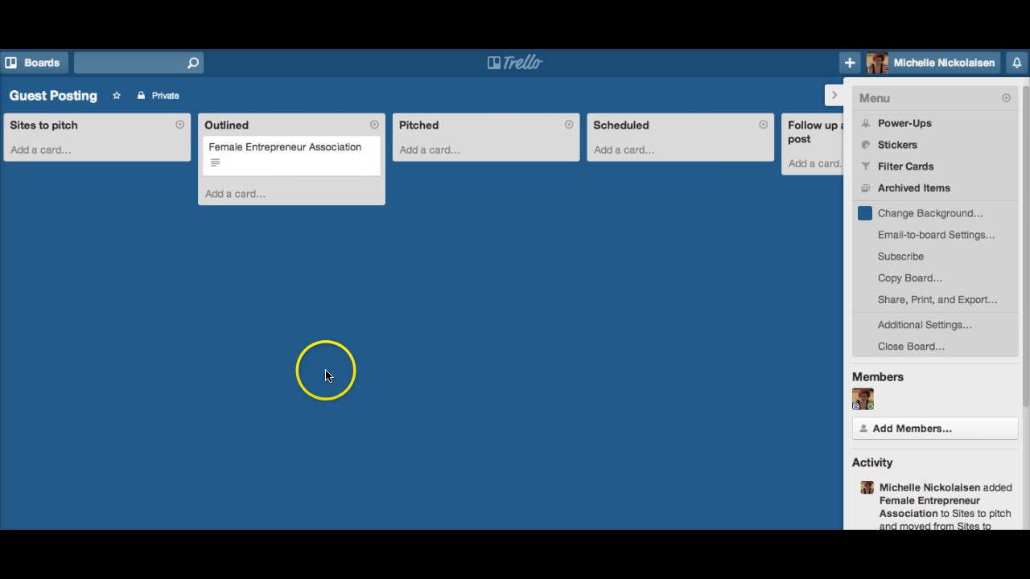
{"action": "left_click", "coordinate": [271, 148]}
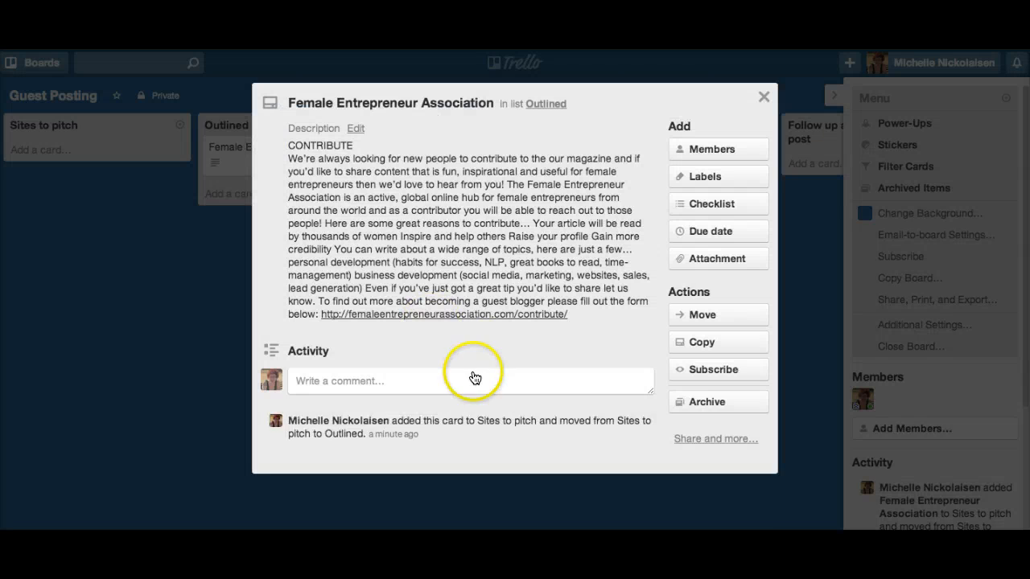
{"action": "left_click", "coordinate": [474, 378]}
{"action": "scroll", "coordinate": [492, 369], "scroll_direction": "down", "scroll_amount": 2}
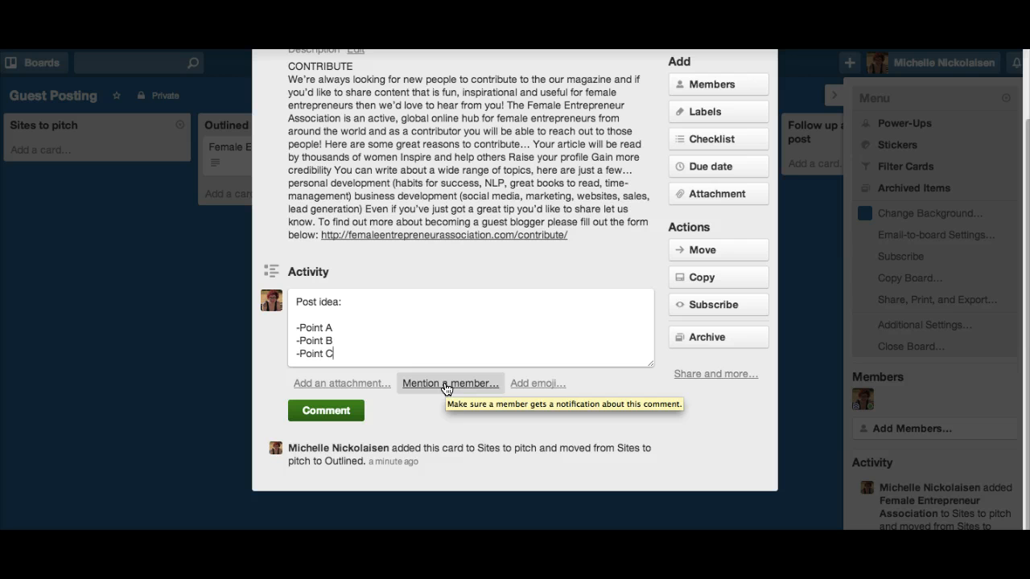
{"action": "left_click", "coordinate": [328, 410]}
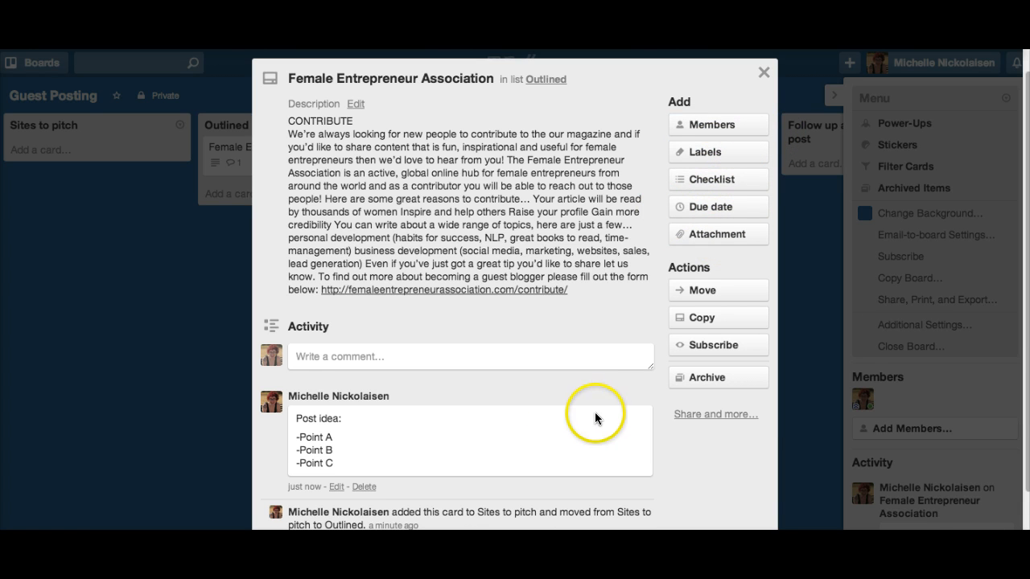
{"action": "left_click", "coordinate": [709, 179]}
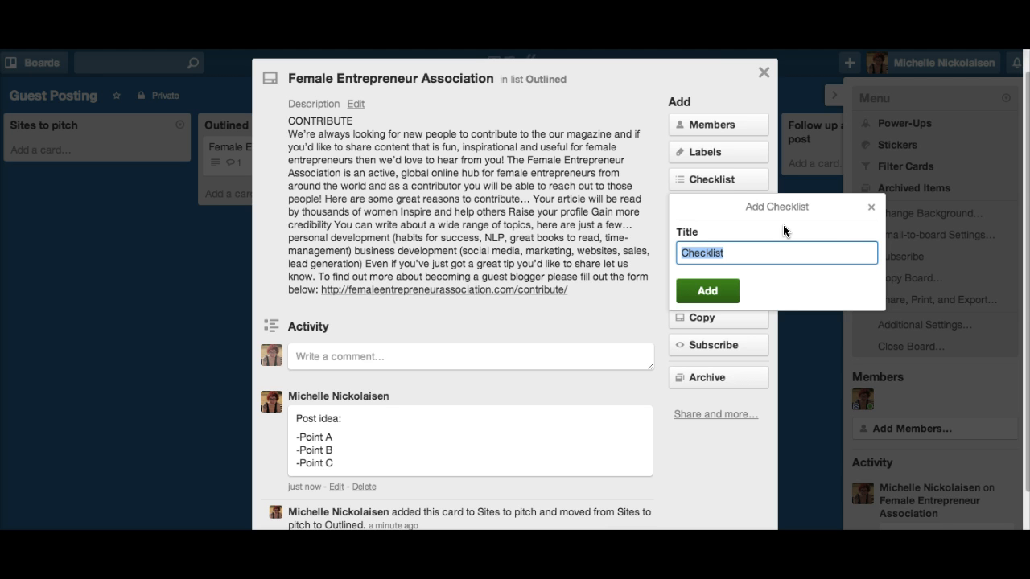
{"action": "left_click", "coordinate": [870, 207]}
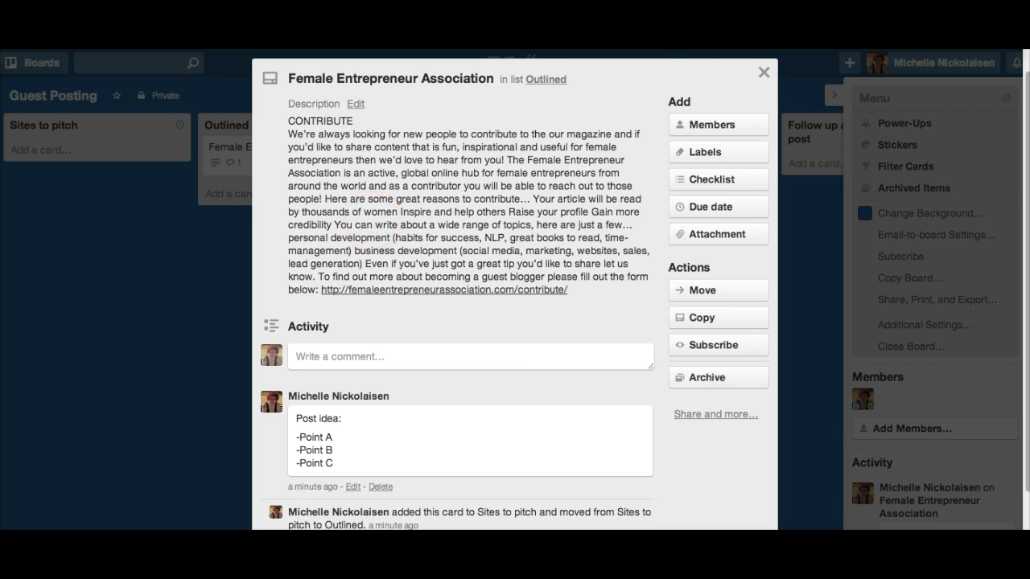
Move the Female Entrepreneur Association card to Pitched and post the comment "Submitted on July 10 via contact form" on it
{"action": "left_click", "coordinate": [764, 71]}
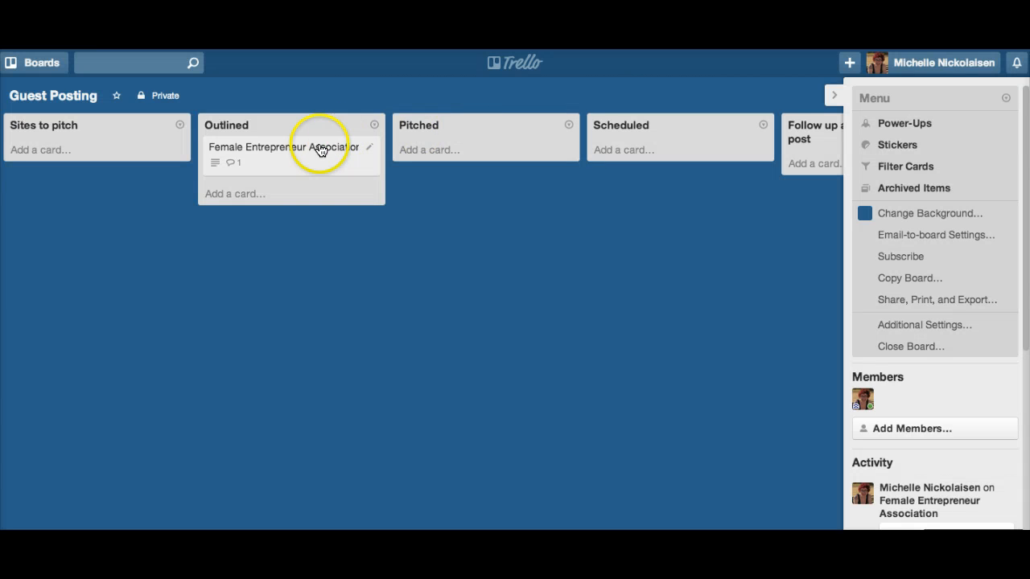
{"action": "left_click_drag", "start_coordinate": [321, 150], "coordinate": [453, 145]}
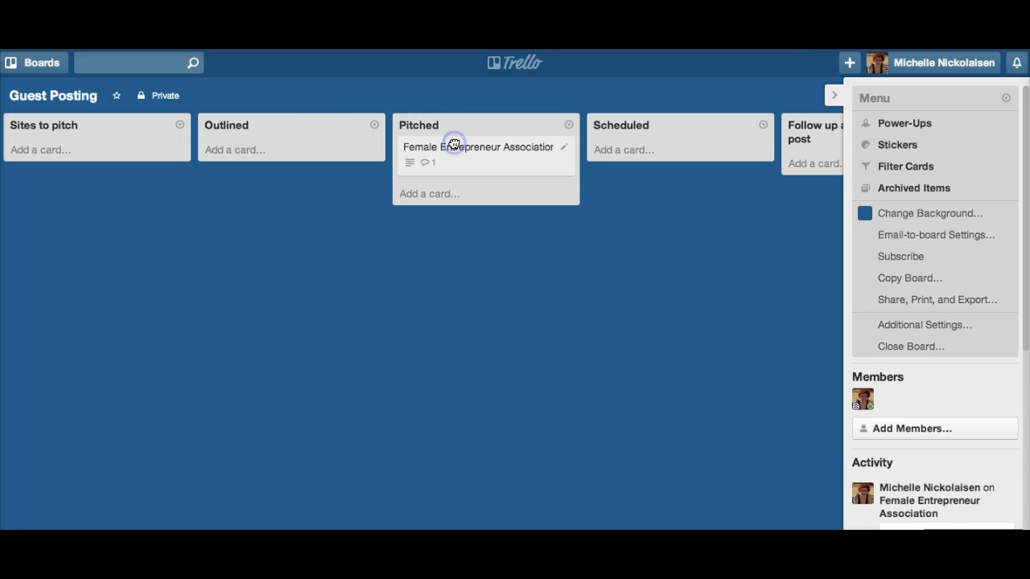
{"action": "scroll", "coordinate": [534, 347], "scroll_direction": "down", "scroll_amount": 3}
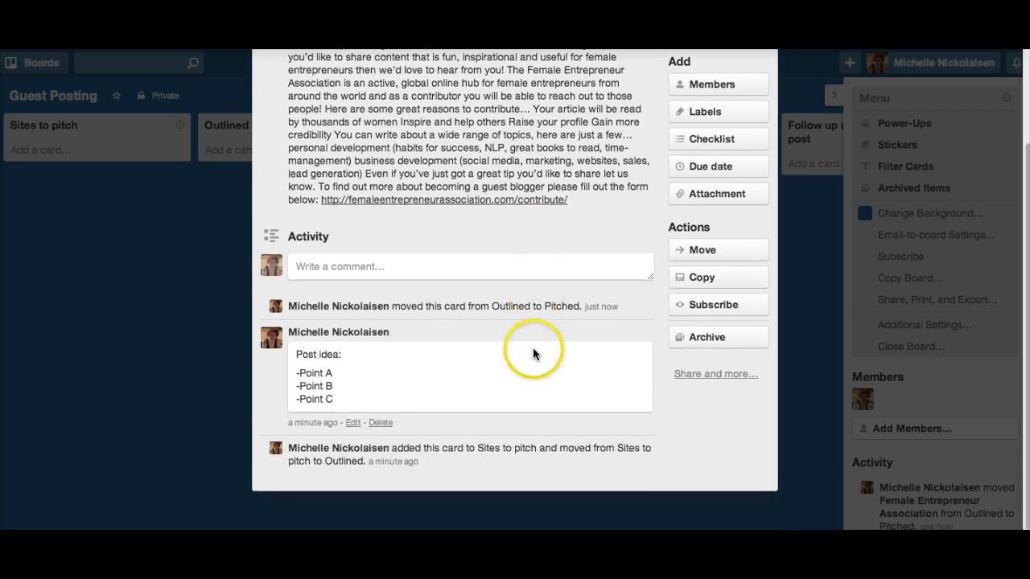
{"action": "left_click", "coordinate": [423, 263]}
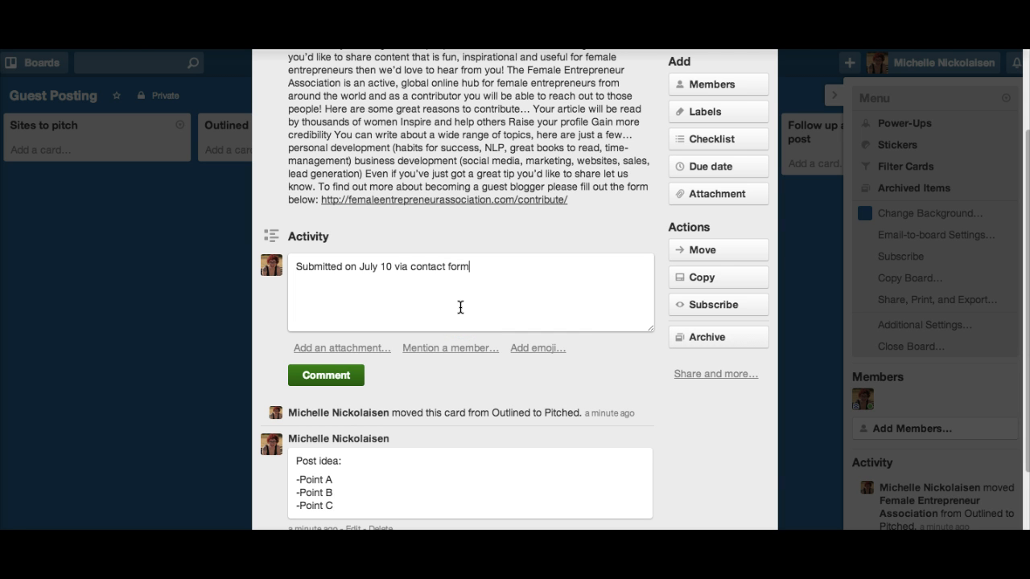
{"action": "left_click", "coordinate": [340, 376]}
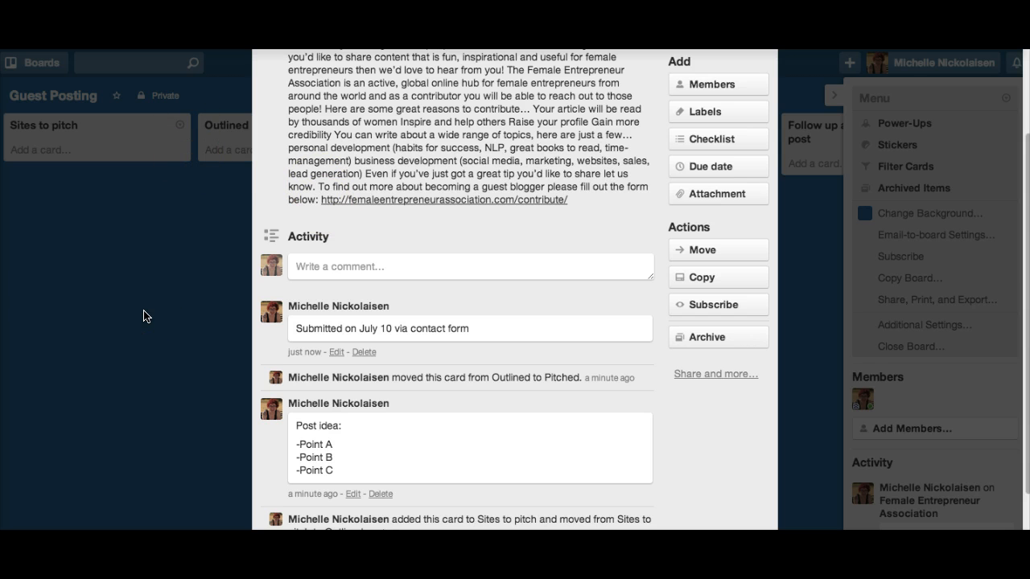
{"action": "left_click", "coordinate": [226, 314]}
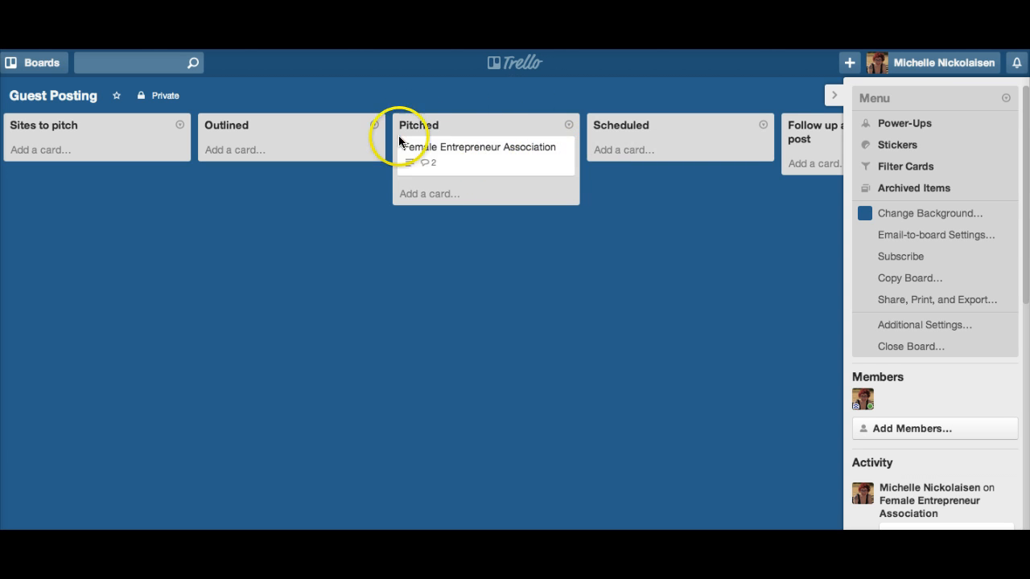
Move the Female Entrepreneur Association card to Scheduled and set its due date to 07/25/2014 at 12:00 PM
{"action": "left_click_drag", "start_coordinate": [501, 164], "coordinate": [674, 152]}
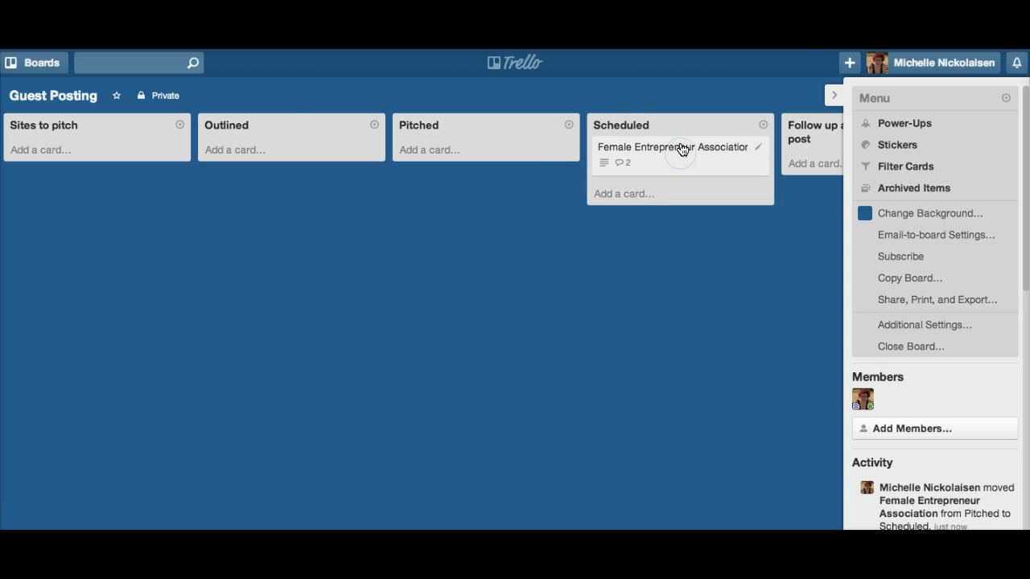
{"action": "left_click", "coordinate": [682, 149]}
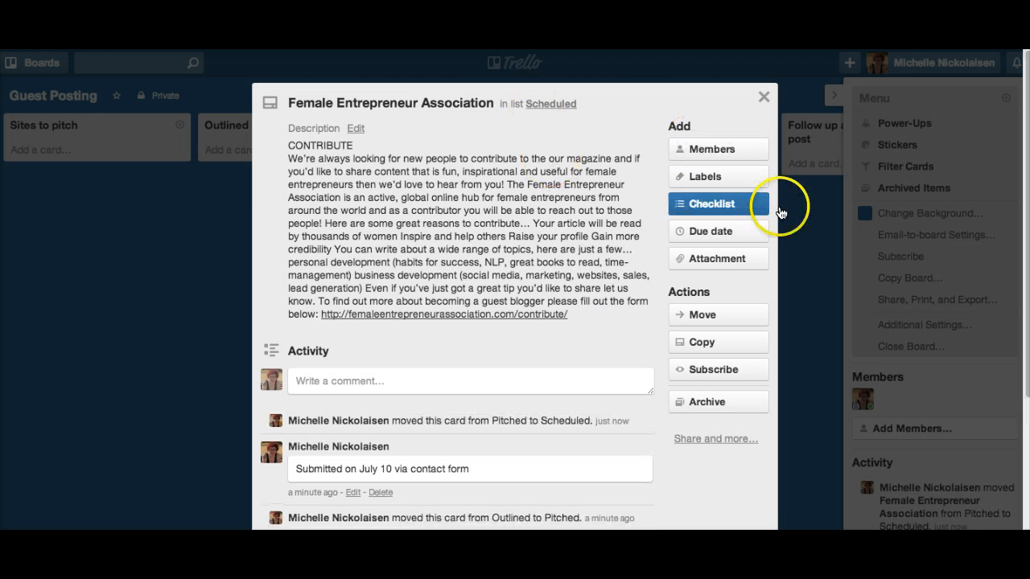
{"action": "left_click", "coordinate": [739, 232]}
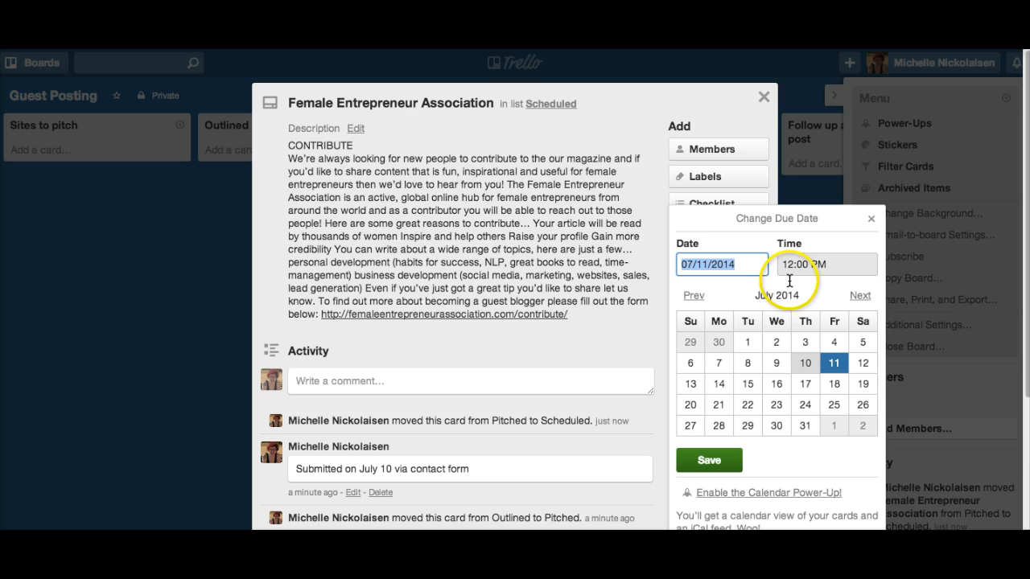
{"action": "left_click", "coordinate": [835, 405]}
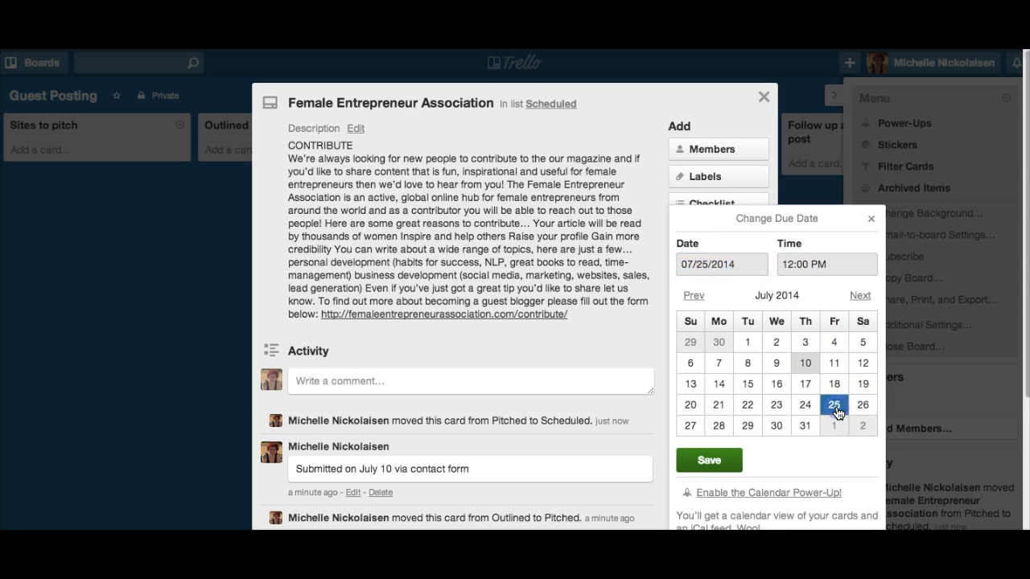
{"action": "left_click", "coordinate": [708, 461]}
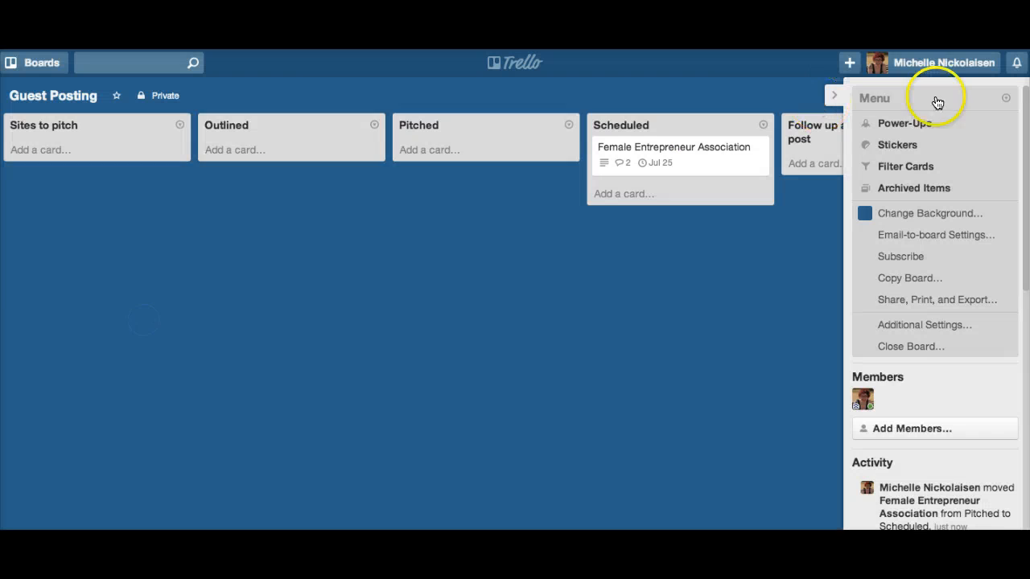
{"action": "left_click", "coordinate": [142, 322]}
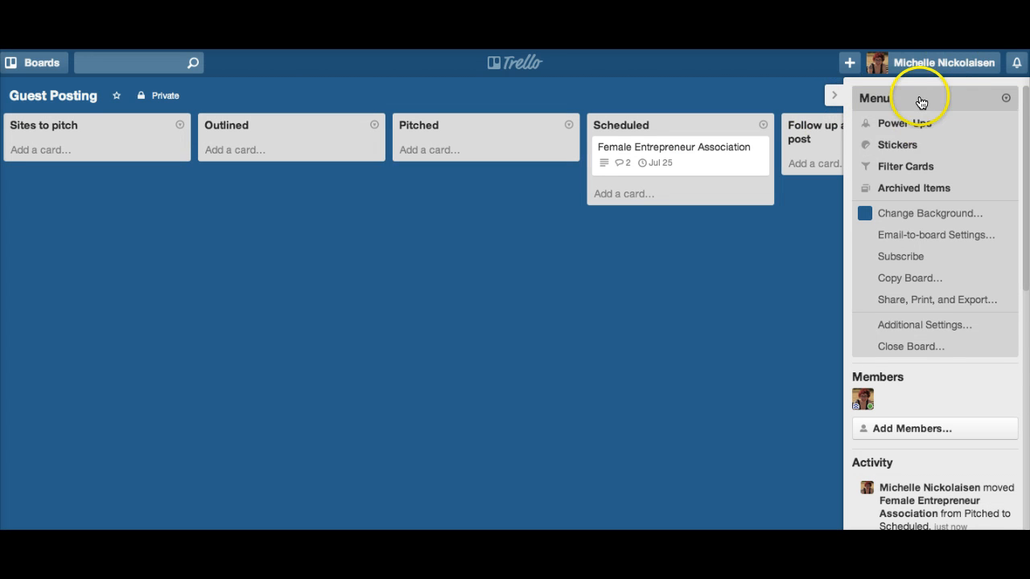
Enable the Calendar Power-Up for the Guest Posting board
{"action": "left_click", "coordinate": [919, 98]}
{"action": "left_click", "coordinate": [920, 97]}
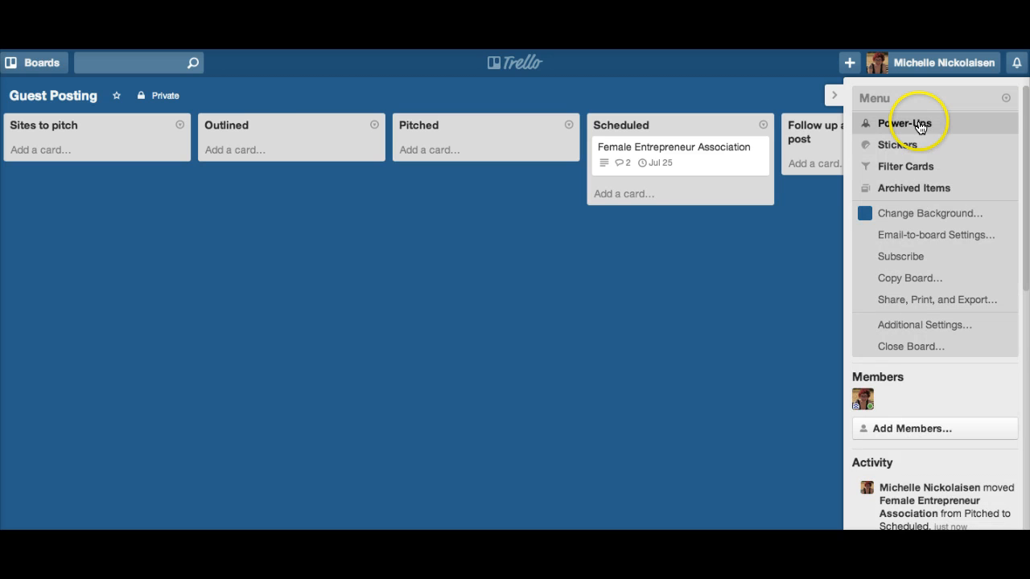
{"action": "left_click", "coordinate": [921, 124]}
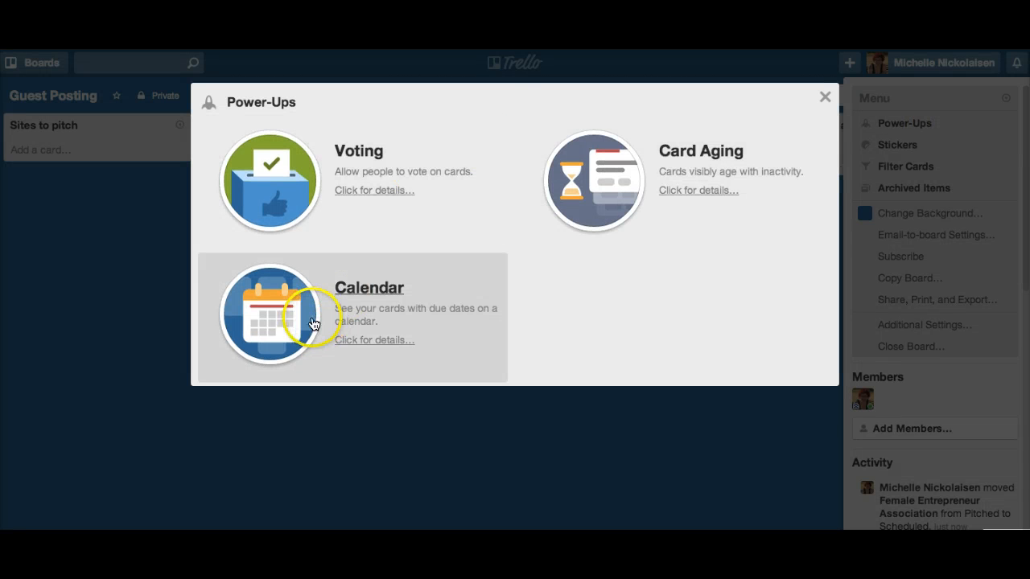
{"action": "left_click", "coordinate": [306, 322]}
{"action": "left_click", "coordinate": [467, 252]}
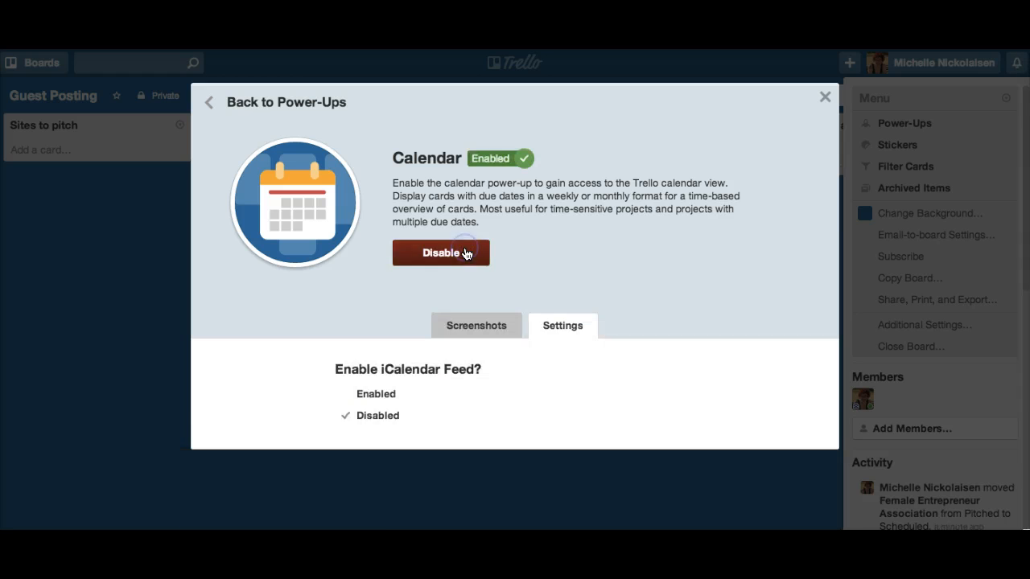
Open the Guest Posting board's calendar and examine the July 2014 schedule in both the month and week views
{"action": "left_click", "coordinate": [823, 97]}
{"action": "left_click", "coordinate": [802, 97]}
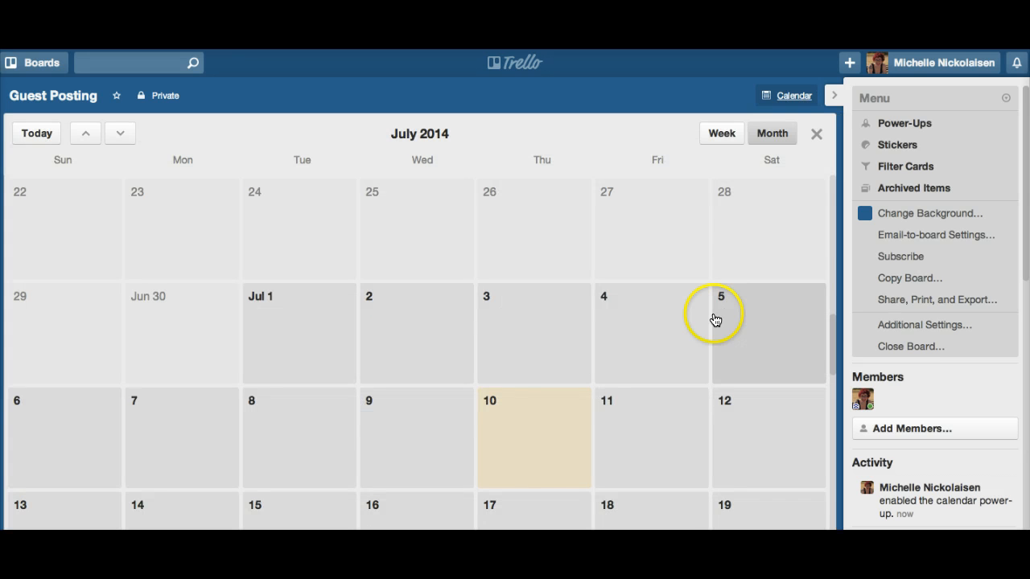
{"action": "scroll", "coordinate": [714, 318], "scroll_direction": "down", "scroll_amount": 5}
{"action": "scroll", "coordinate": [715, 319], "scroll_direction": "down", "scroll_amount": 1}
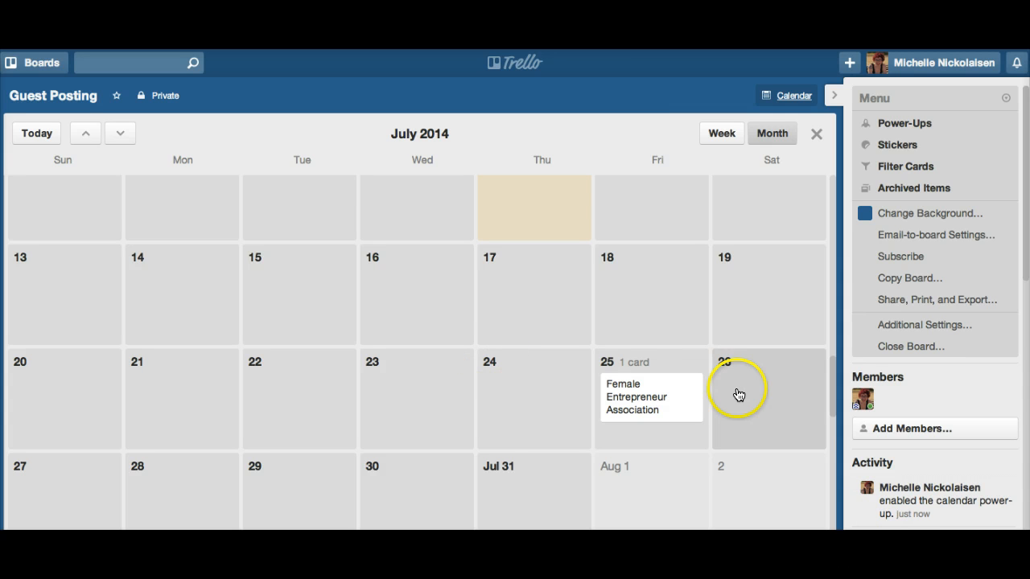
{"action": "scroll", "coordinate": [575, 317], "scroll_direction": "up", "scroll_amount": 3}
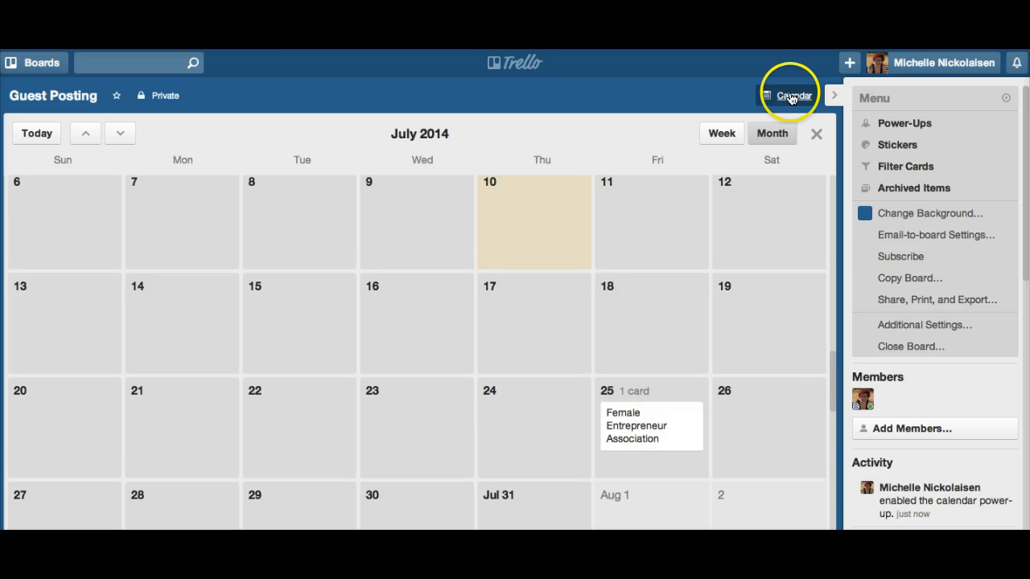
{"action": "left_click", "coordinate": [723, 134]}
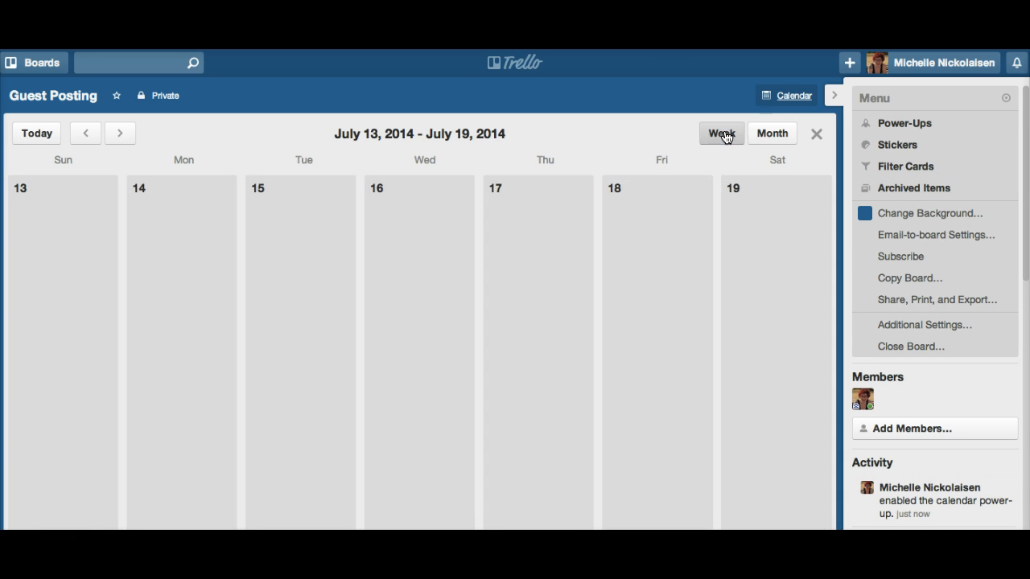
{"action": "left_click", "coordinate": [782, 133]}
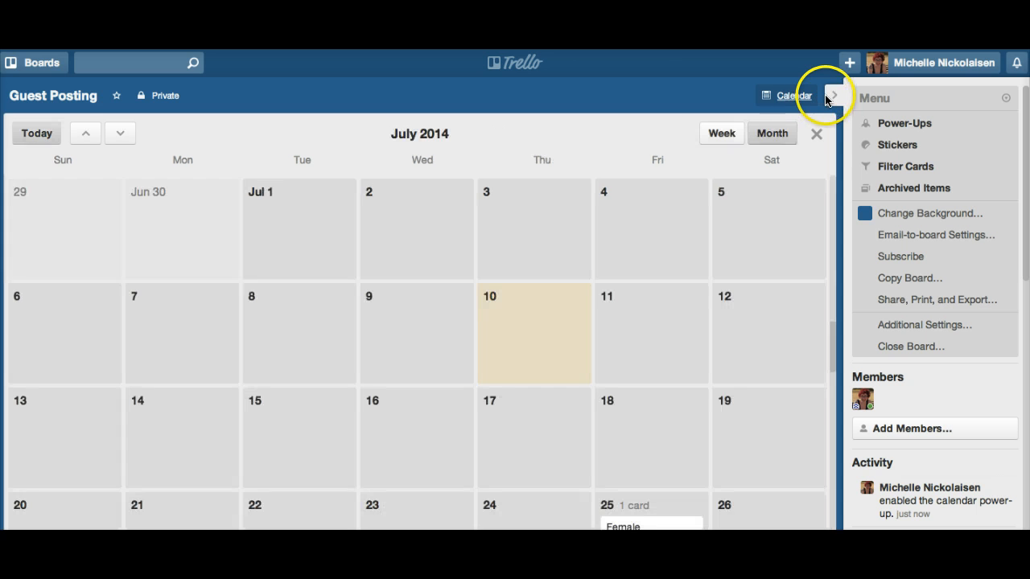
Hide the board's sidebar and close the calendar view to return to the Guest Posting lists
{"action": "left_click", "coordinate": [28, 97]}
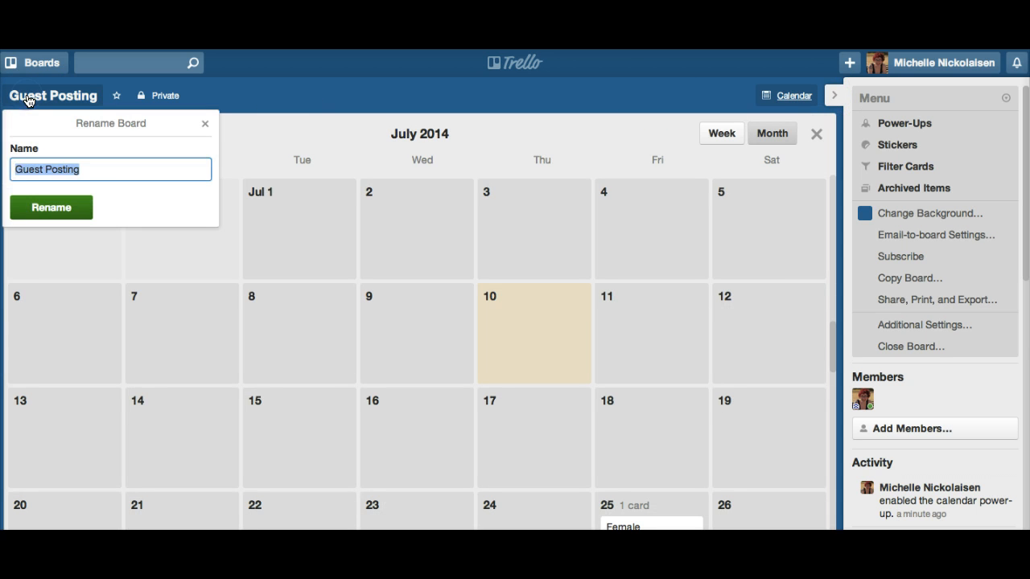
{"action": "left_click", "coordinate": [199, 121]}
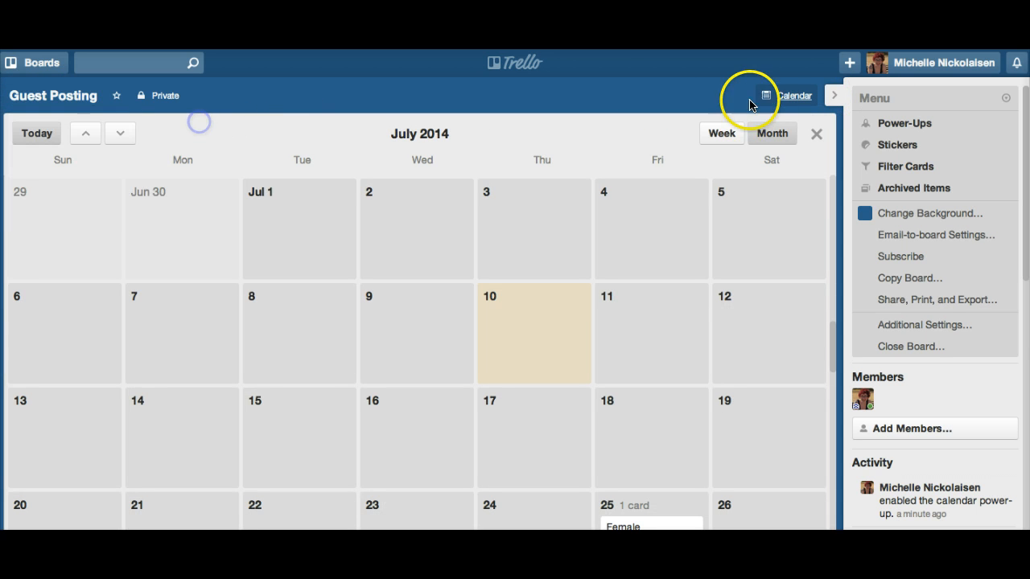
{"action": "left_click", "coordinate": [834, 95]}
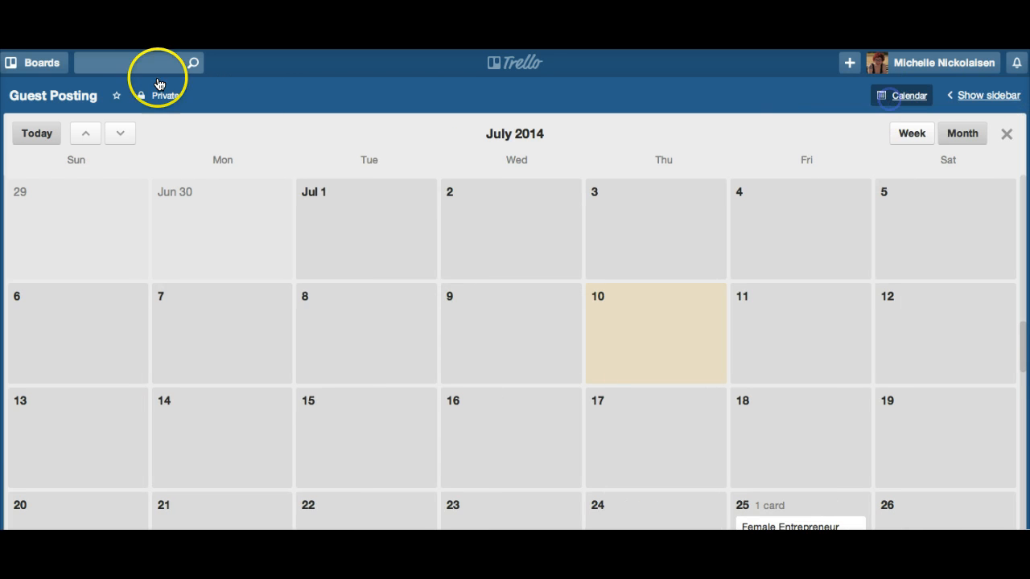
Open the Bombchelle Editorial Calendar board and look through its lists from Ideas to References
{"action": "left_click", "coordinate": [38, 68]}
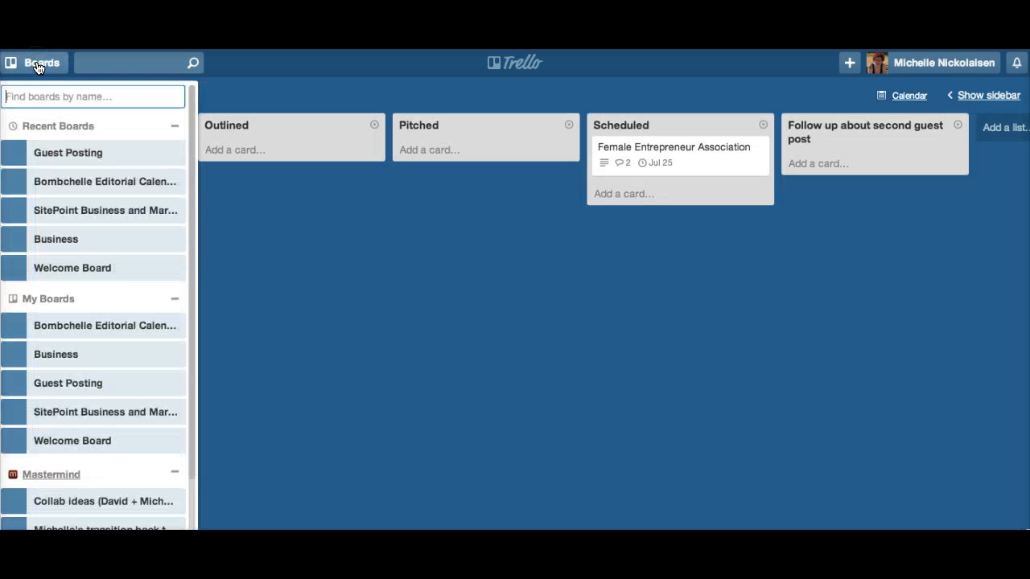
{"action": "left_click", "coordinate": [73, 185]}
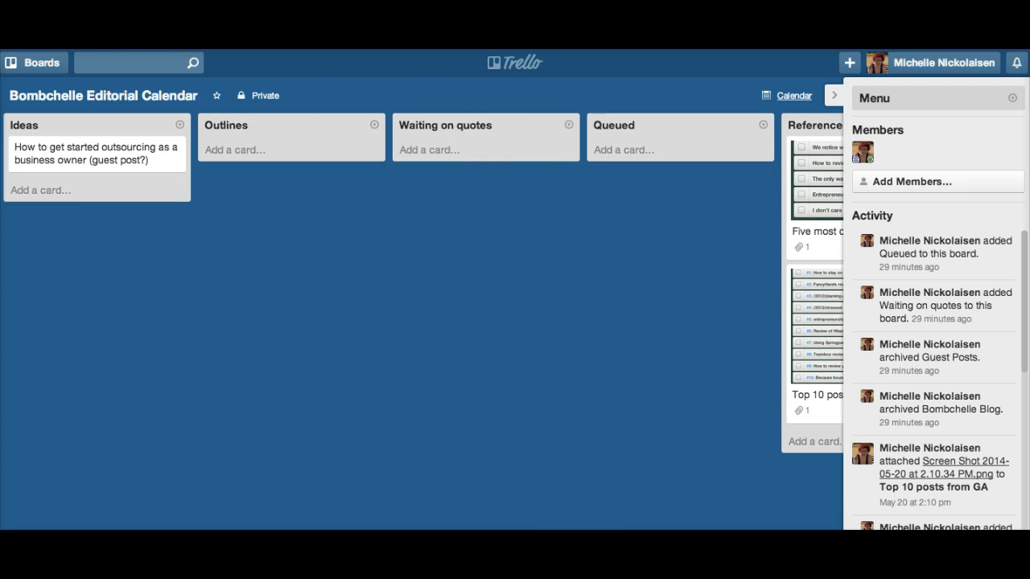
{"action": "scroll", "coordinate": [422, 306], "scroll_direction": "right", "scroll_amount": 2}
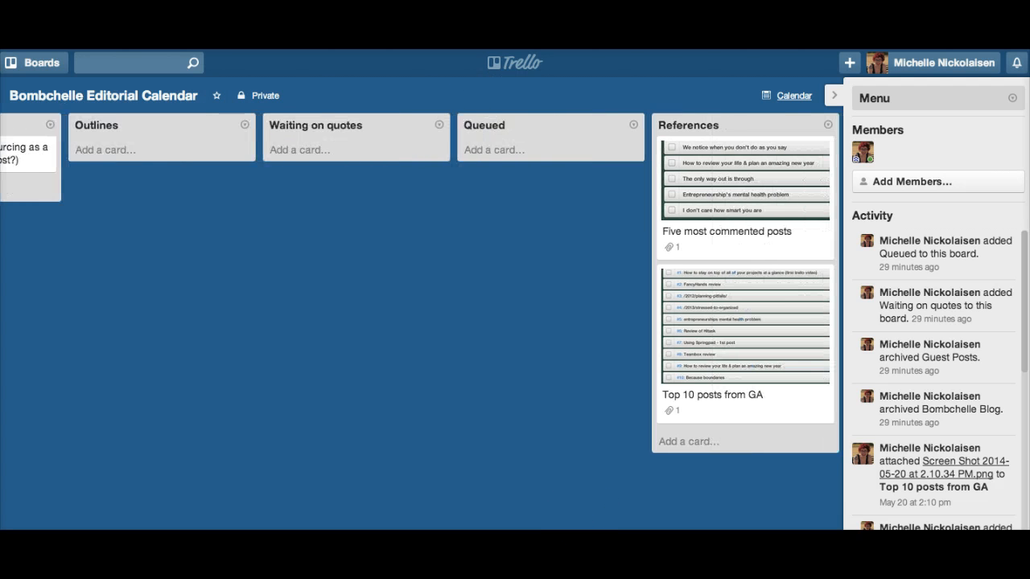
{"action": "left_click_drag", "start_coordinate": [652, 529], "coordinate": [653, 529]}
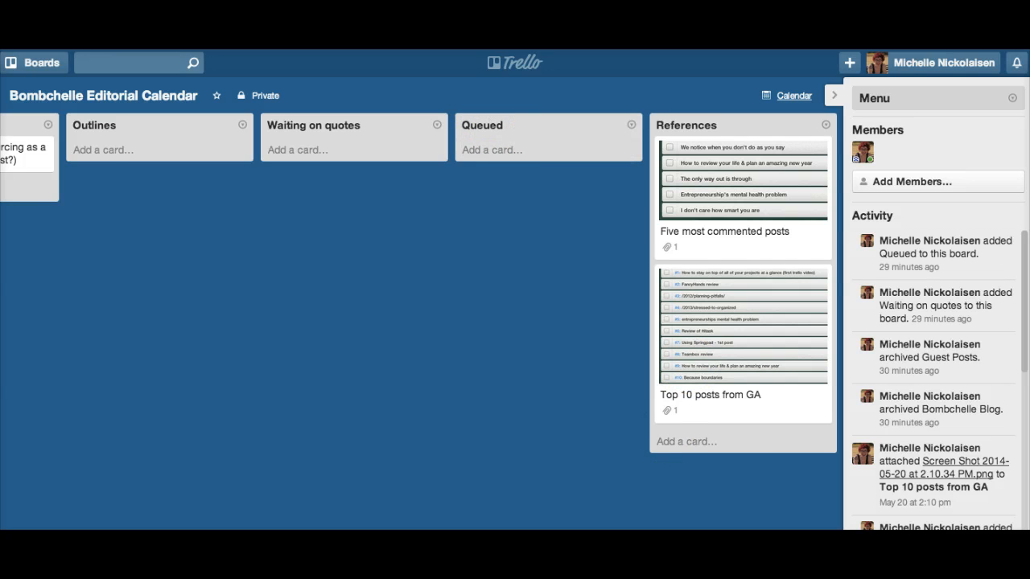
{"action": "scroll", "coordinate": [779, 485], "scroll_direction": "right", "scroll_amount": 4}
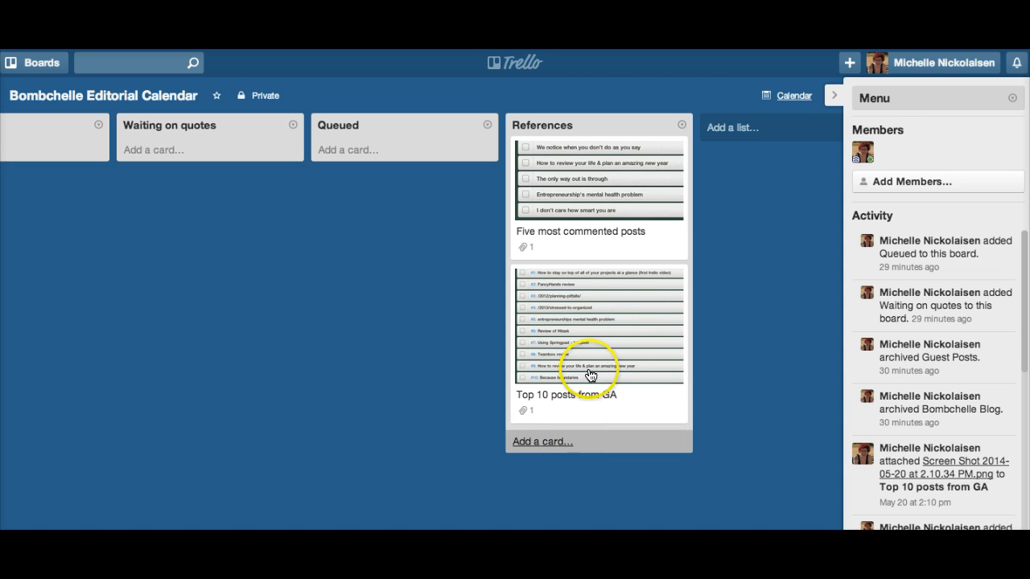
{"action": "left_click_drag", "start_coordinate": [623, 529], "coordinate": [510, 523]}
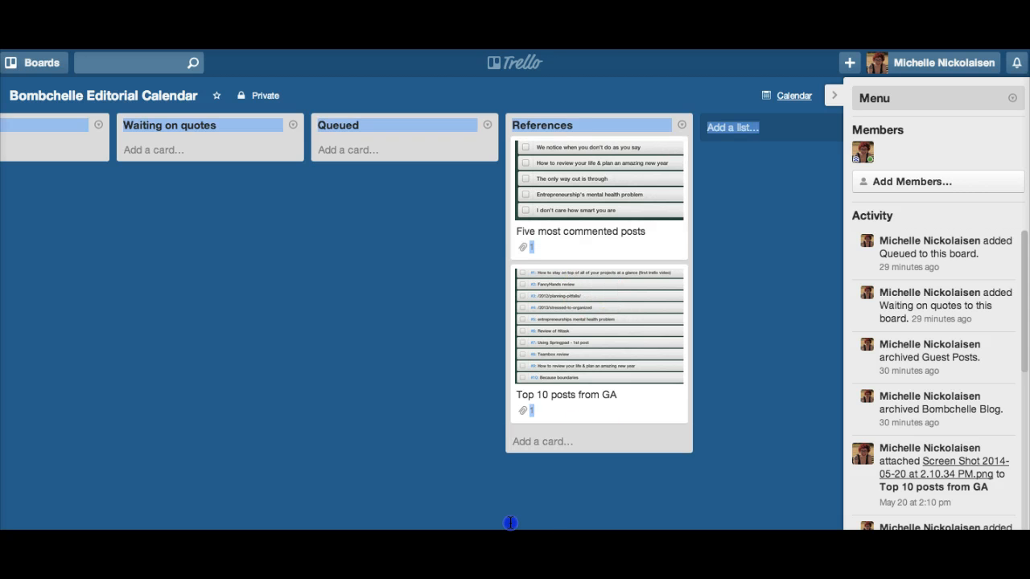
{"action": "scroll", "coordinate": [450, 381], "scroll_direction": "left", "scroll_amount": 4}
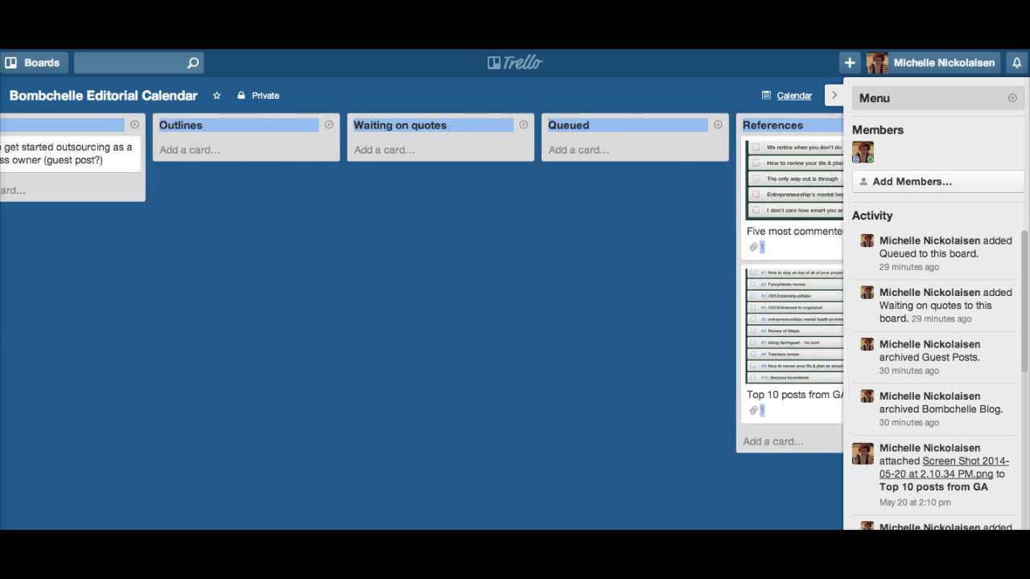
View the Bombchelle Editorial Calendar board's calendar by month and close it again
{"action": "left_click", "coordinate": [795, 97]}
{"action": "left_click", "coordinate": [772, 134]}
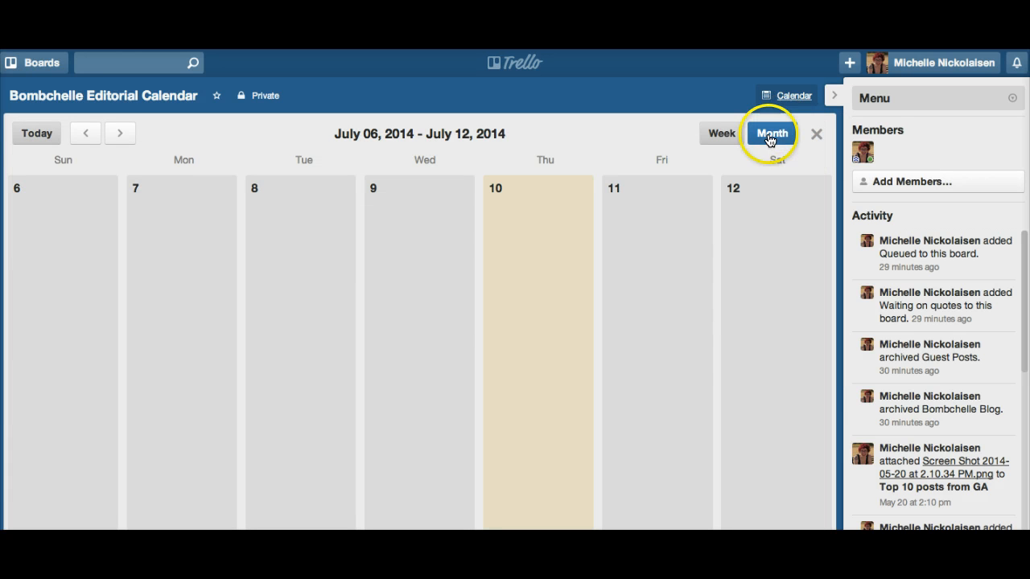
{"action": "left_click", "coordinate": [797, 96]}
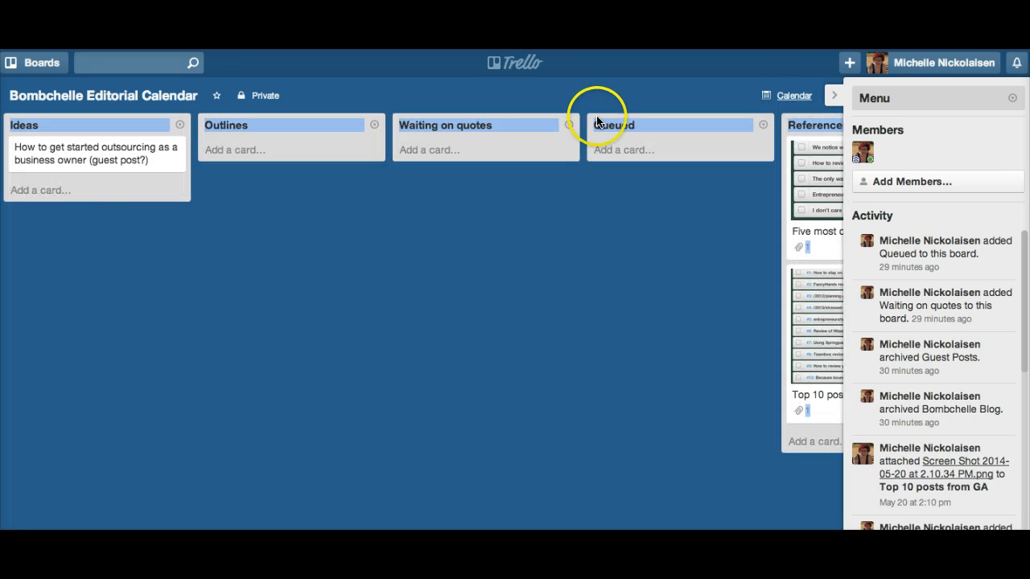
Switch back to the Guest Posting board
{"action": "left_click", "coordinate": [247, 320]}
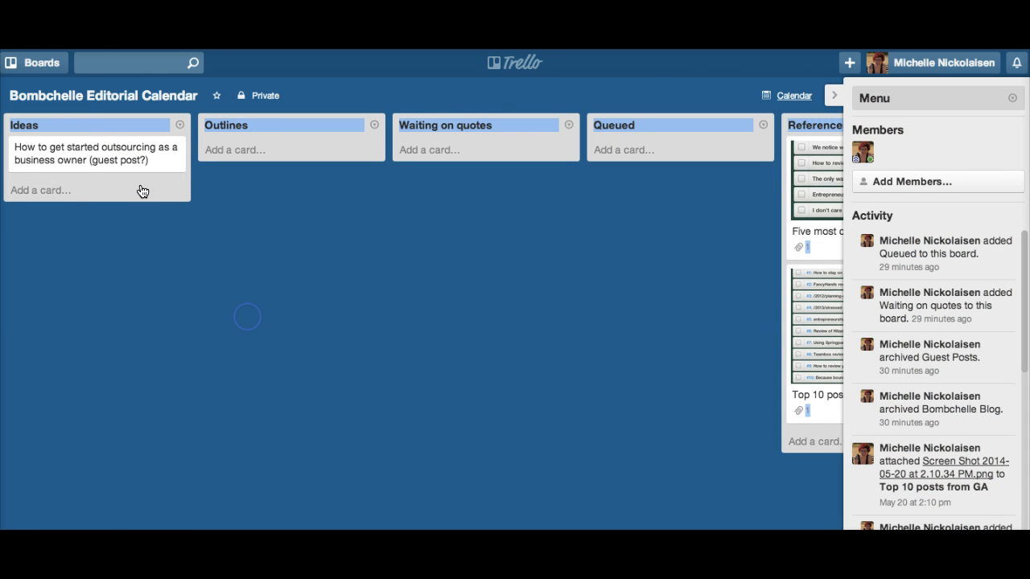
{"action": "left_click", "coordinate": [36, 61]}
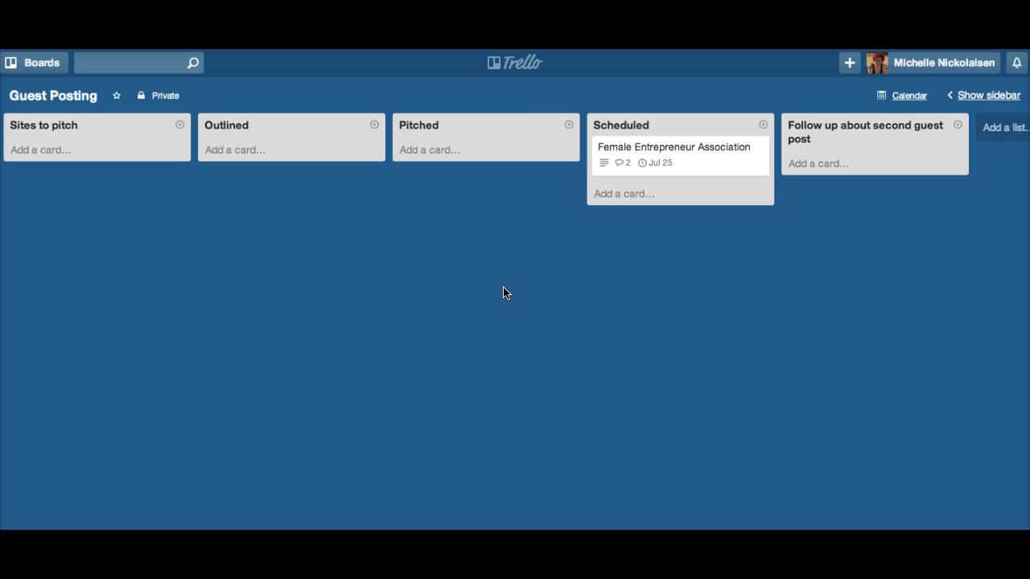
{"action": "left_click", "coordinate": [593, 279]}
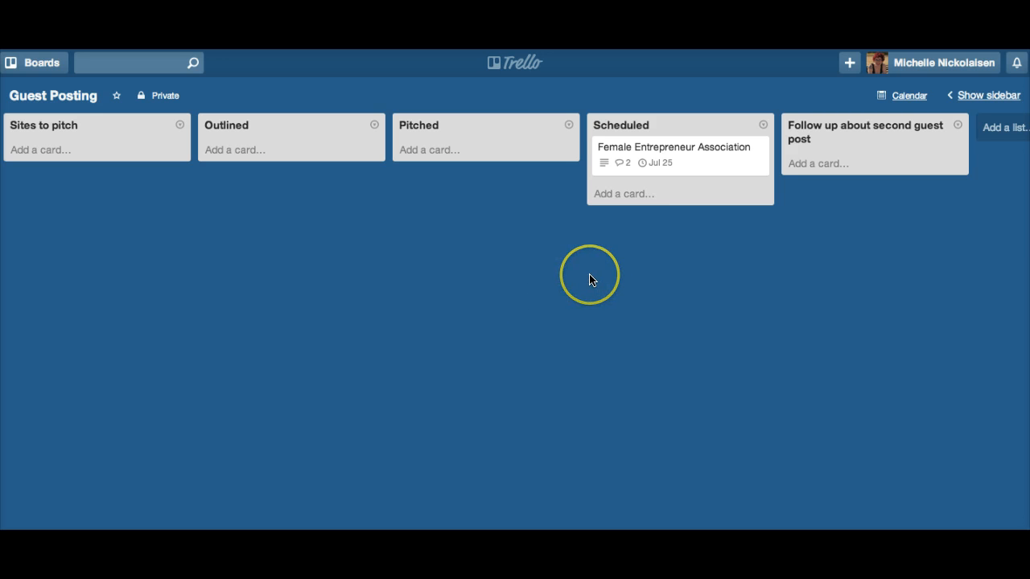